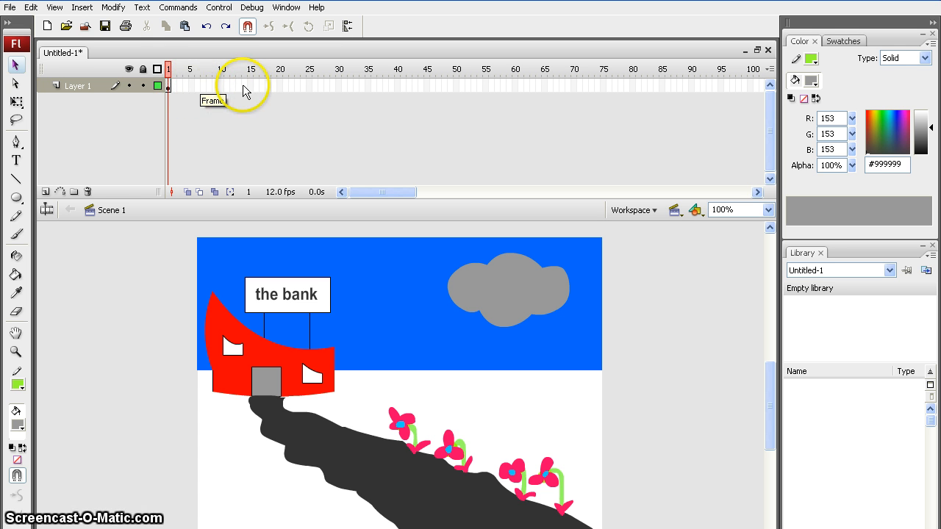
left_click(168, 86)
left_click(173, 84)
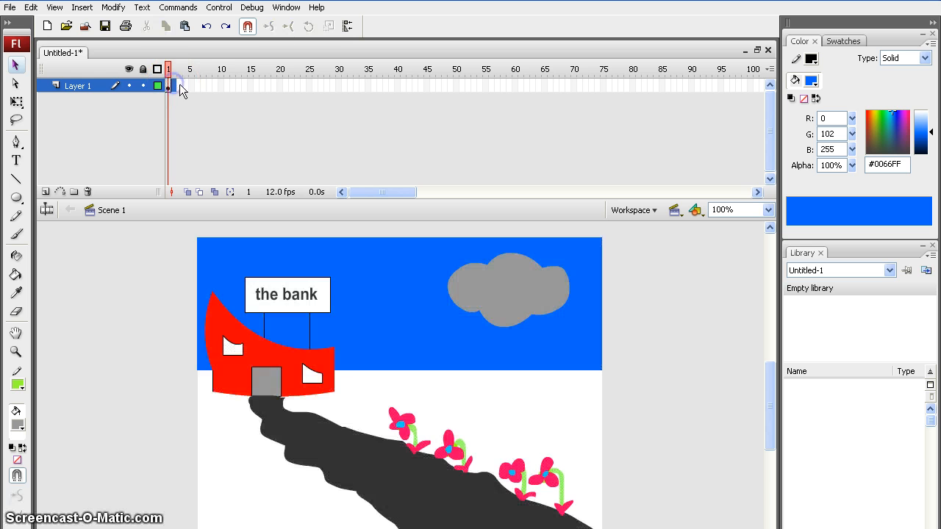
left_click(180, 85)
left_click(185, 85)
left_click(190, 84)
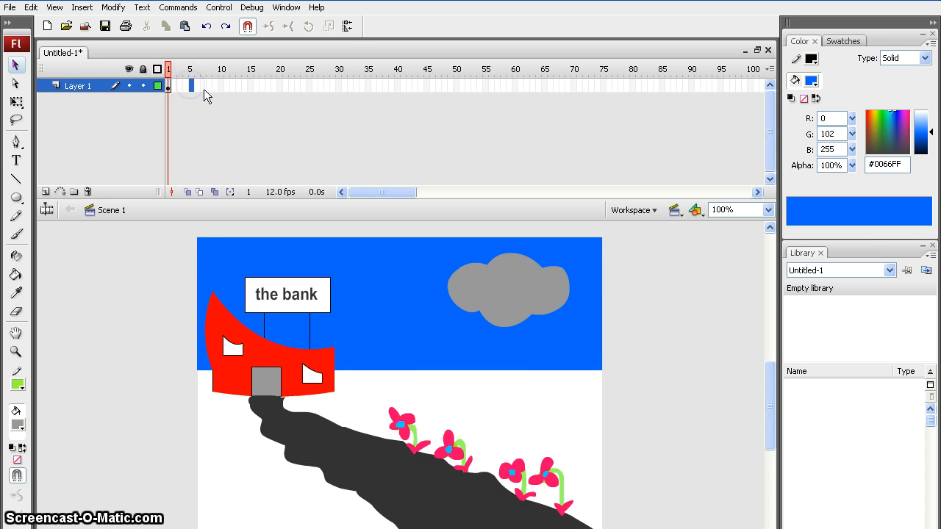
left_click(202, 85)
left_click(209, 85)
key("F5")
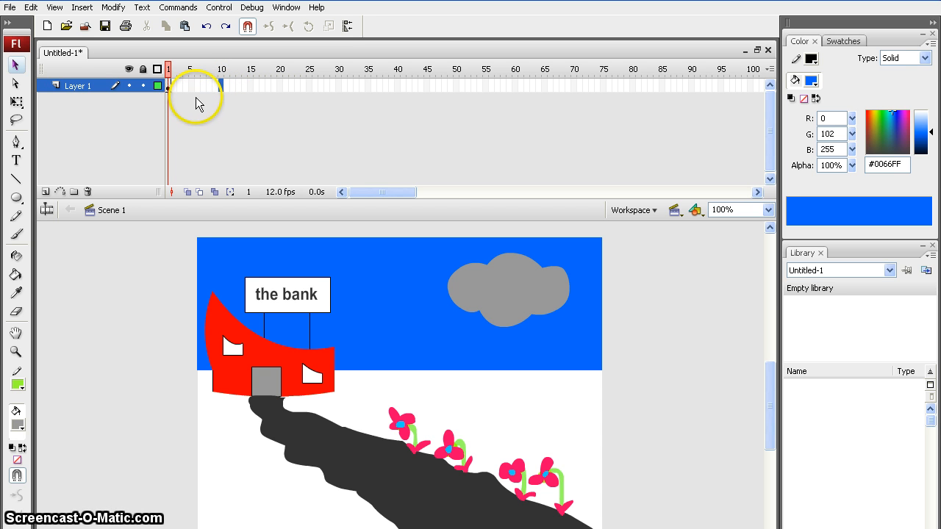
left_click_drag(168, 66, 183, 68)
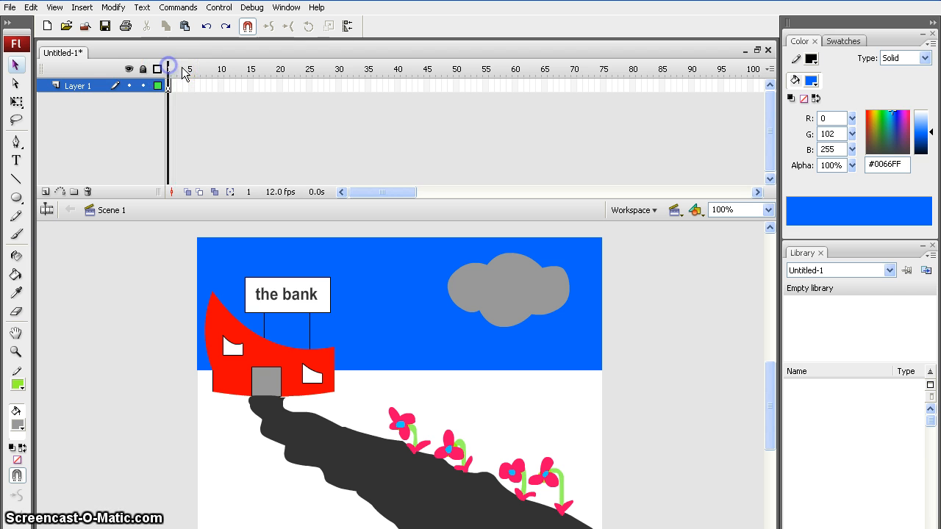
- Rename Layer 1 as "background"
left_click(81, 88)
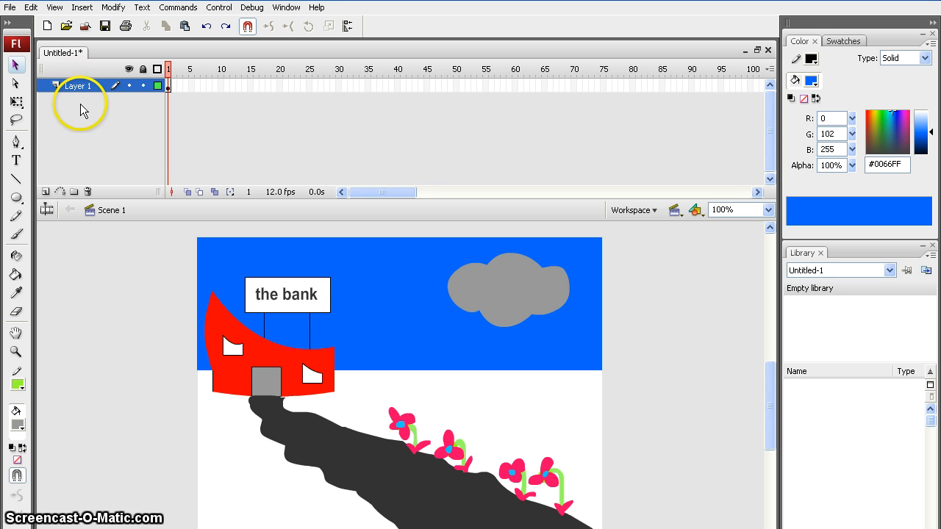
double_click(76, 88)
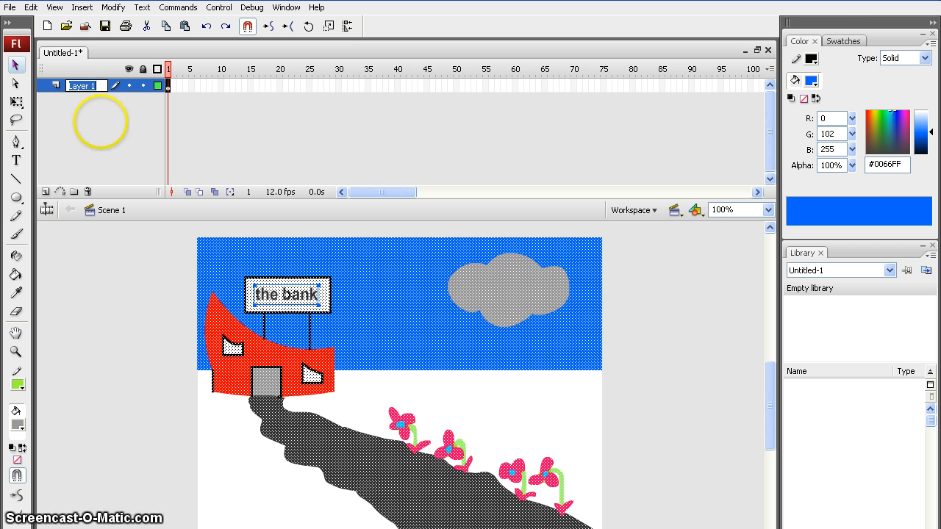
type("ba")
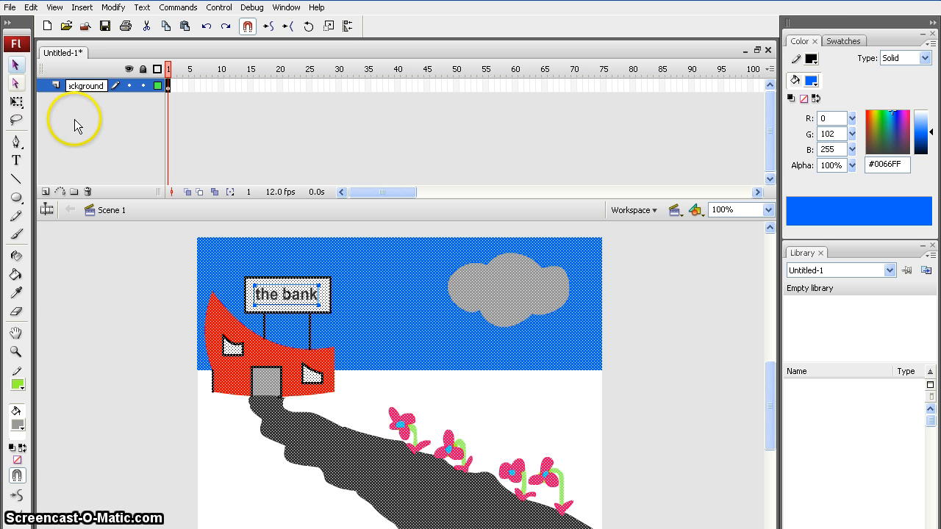
key("Return")
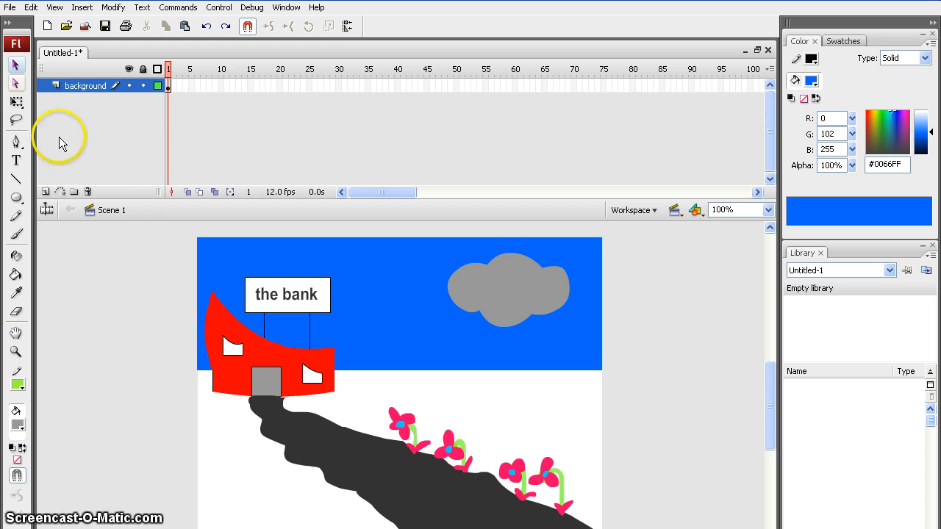
- Choose the Oval tool and set its fill colour to yellow #FFFF00
left_click(16, 198)
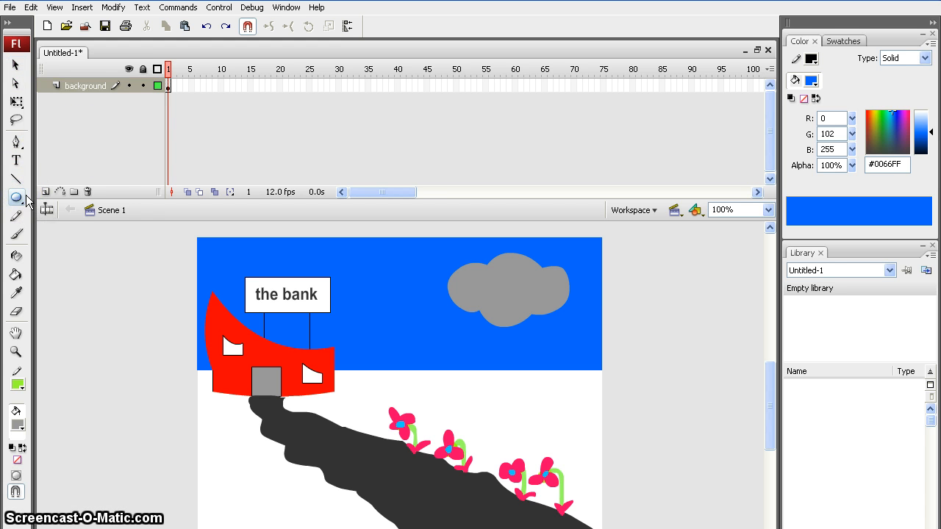
left_click(18, 424)
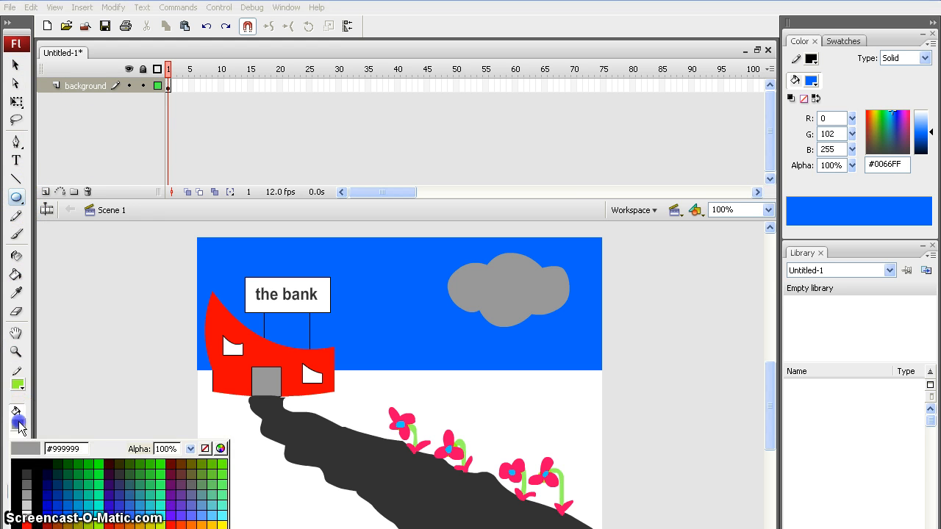
left_click(221, 523)
- Draw a yellow circle across the sky's lower edge on the background layer and delete its outline
left_click_drag(378, 333, 413, 368)
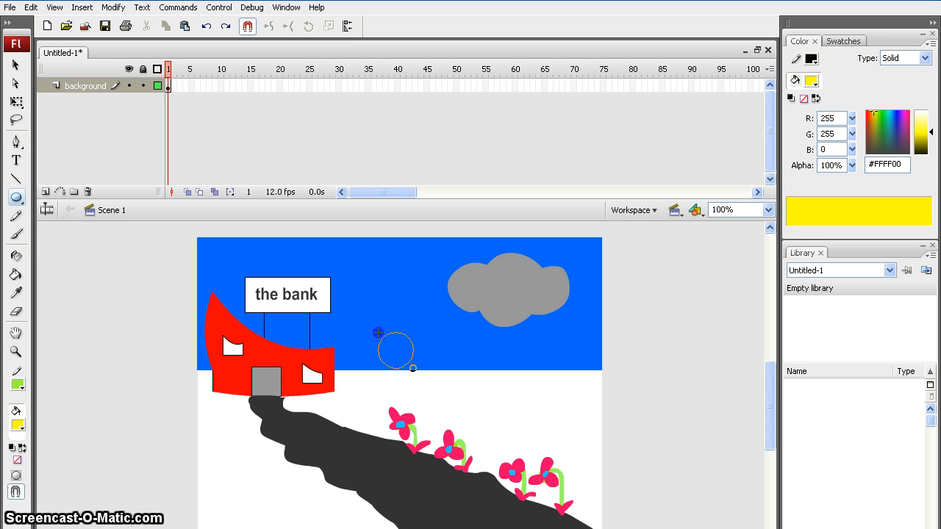
left_click_drag(441, 402, 441, 401)
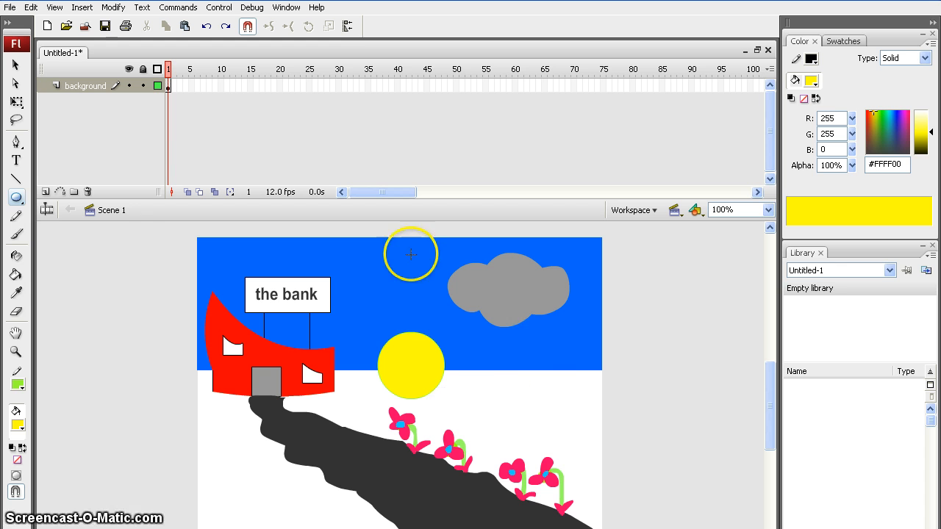
left_click(16, 65)
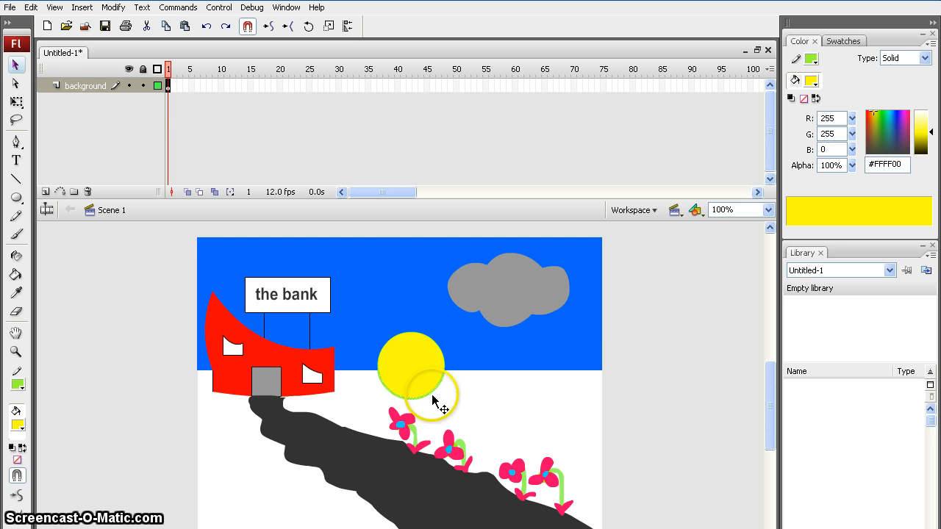
key("Delete")
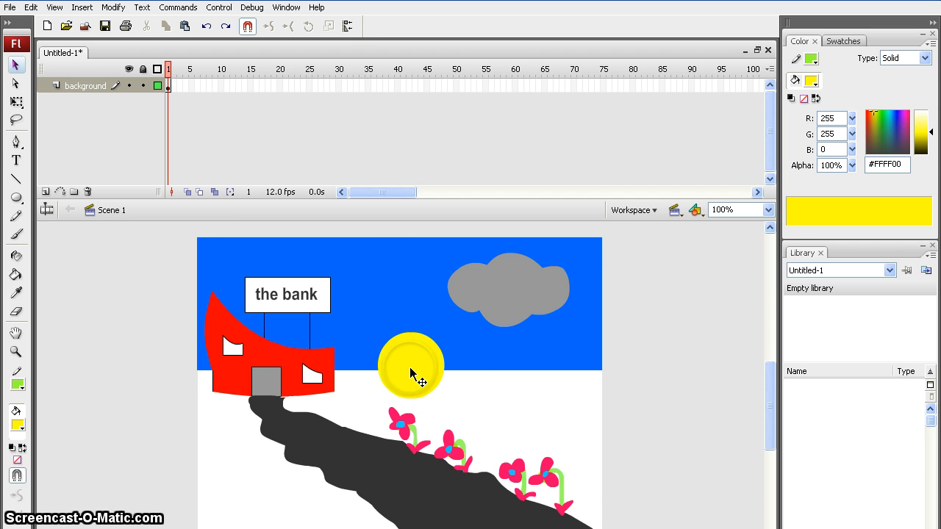
- Move the yellow circle sideways along the horizon several times, deselecting it between moves, to test how it cuts into the background artwork
left_click(415, 365)
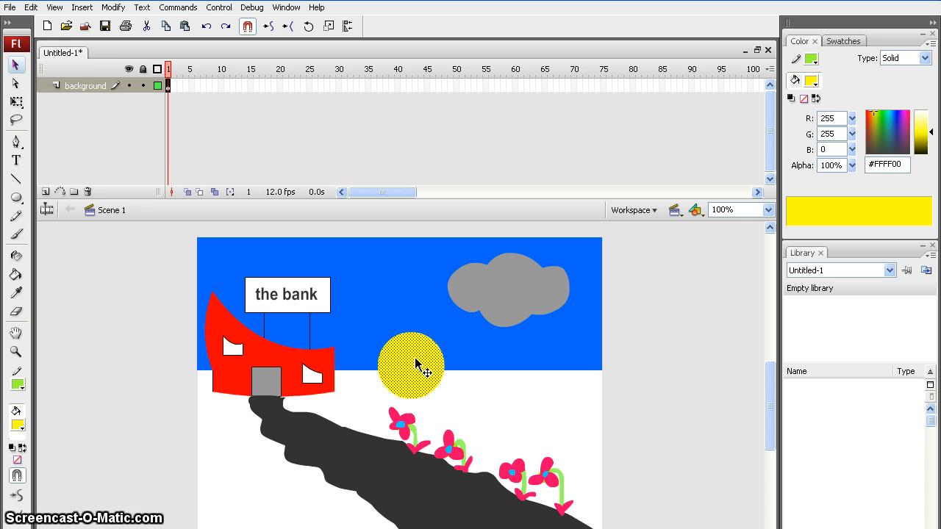
double_click(408, 371)
left_click(409, 373)
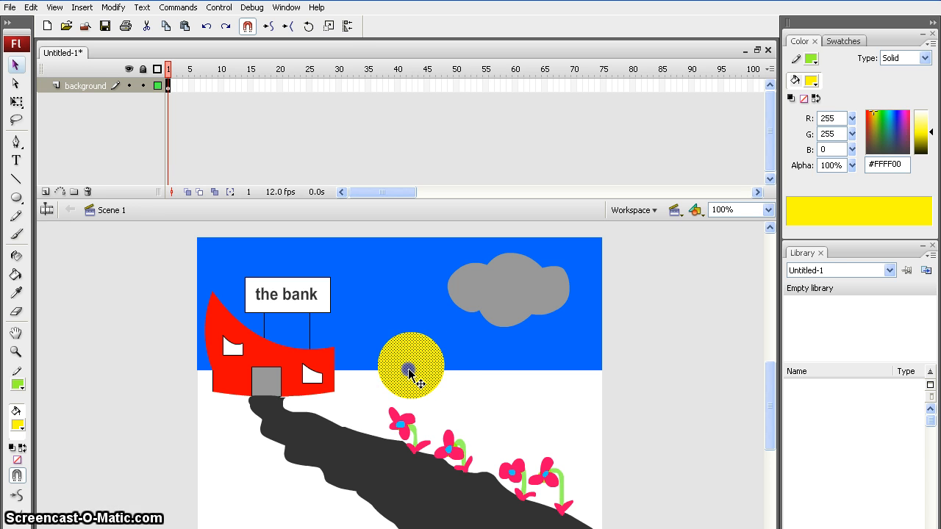
left_click_drag(410, 373, 438, 373)
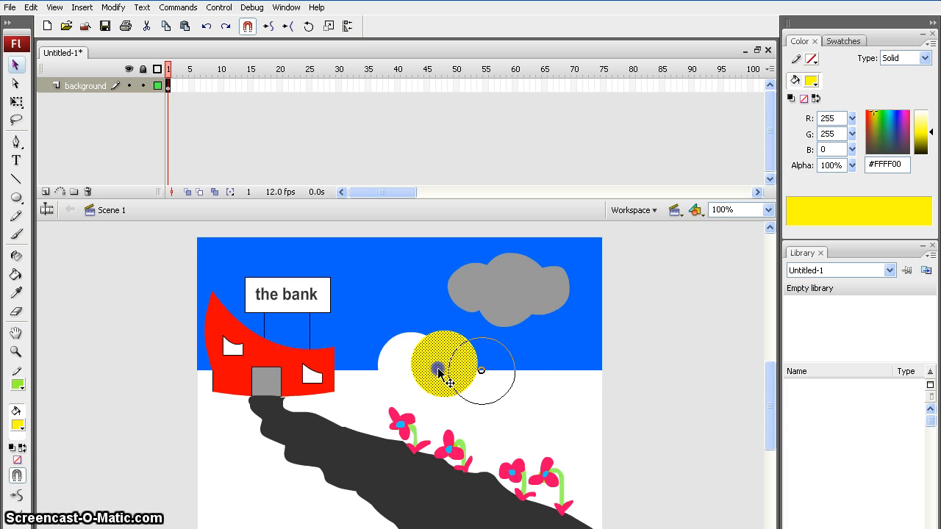
left_click_drag(439, 373, 476, 375)
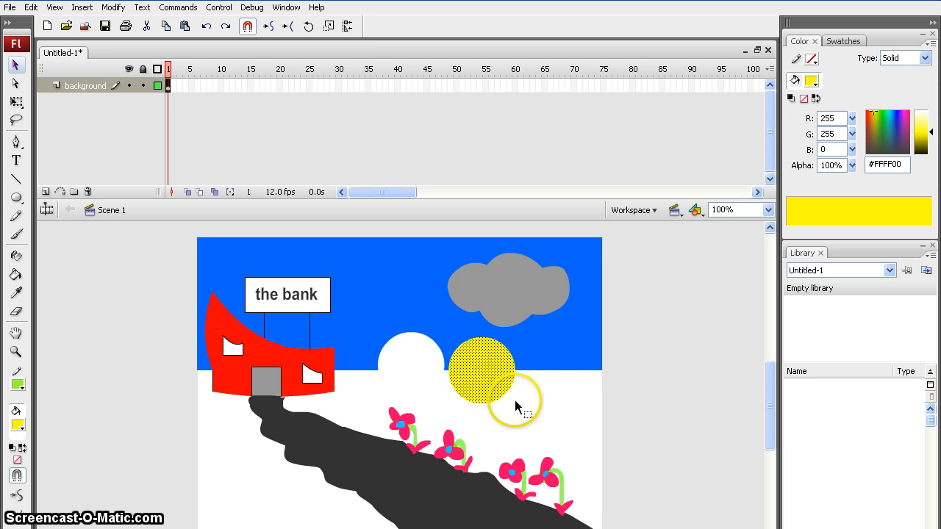
left_click(525, 399)
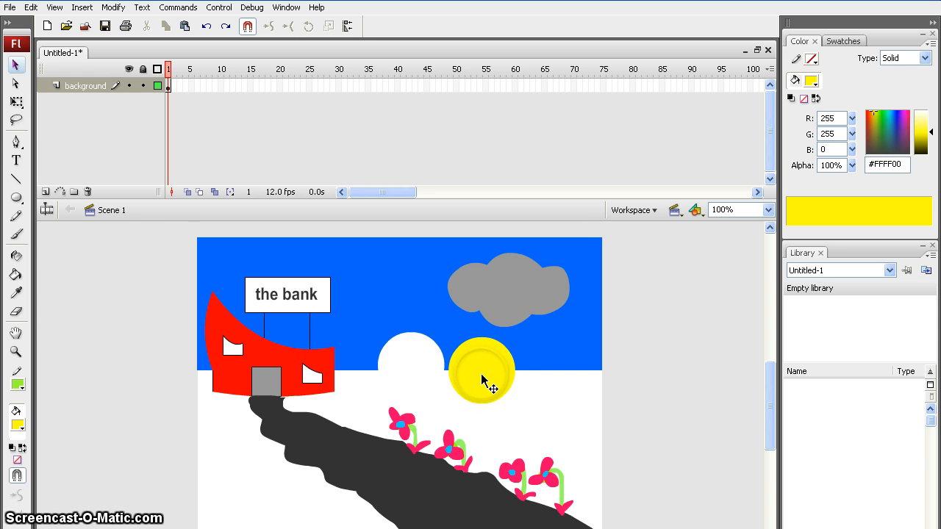
left_click_drag(481, 380, 565, 395)
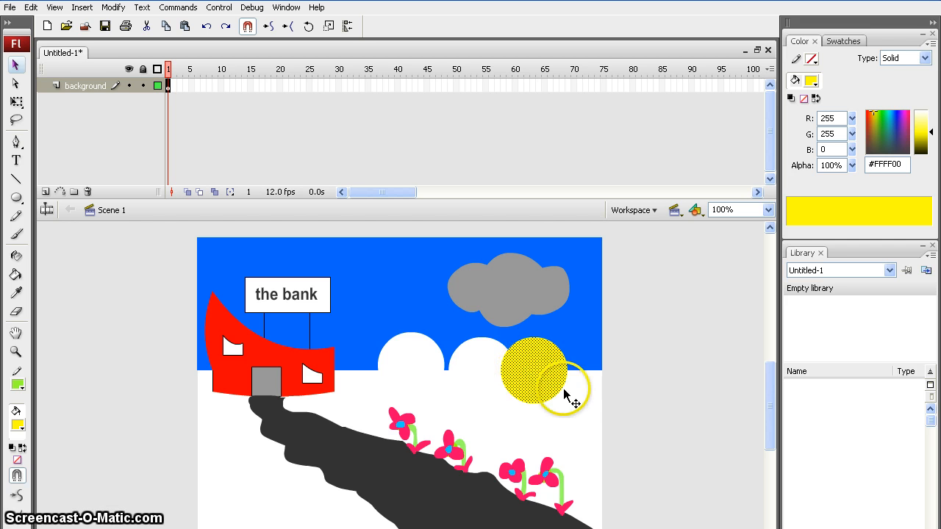
left_click(581, 401)
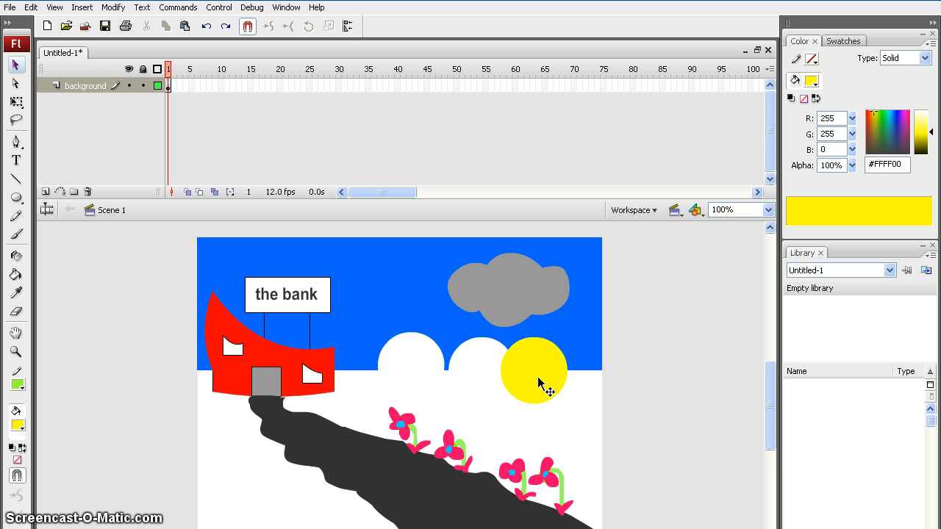
- Undo the circle's moves, its outline deletion and the circle itself to restore the original background drawing
key("ctrl+z")
key("ctrl+z")
key("ctrl+z")
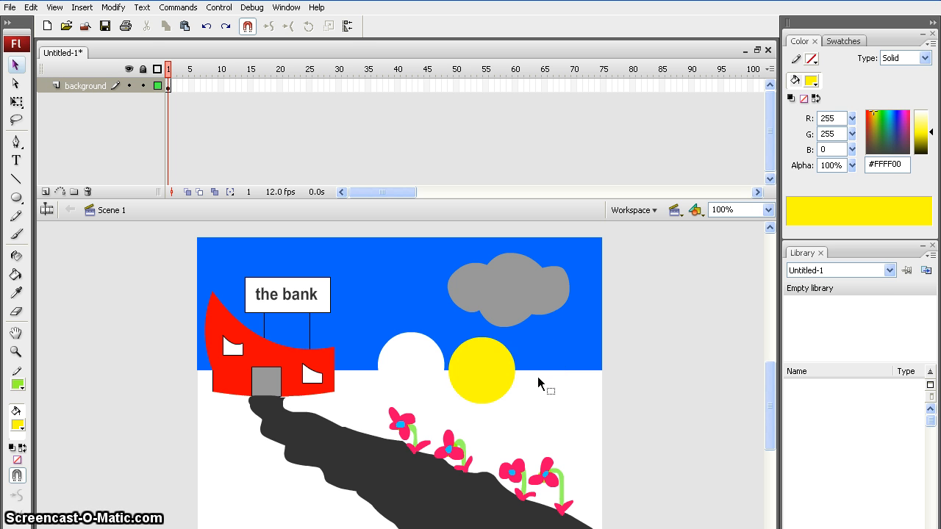
key("ctrl+y")
key("ctrl+y")
key("ctrl+y")
key("ctrl+z")
key("ctrl+z")
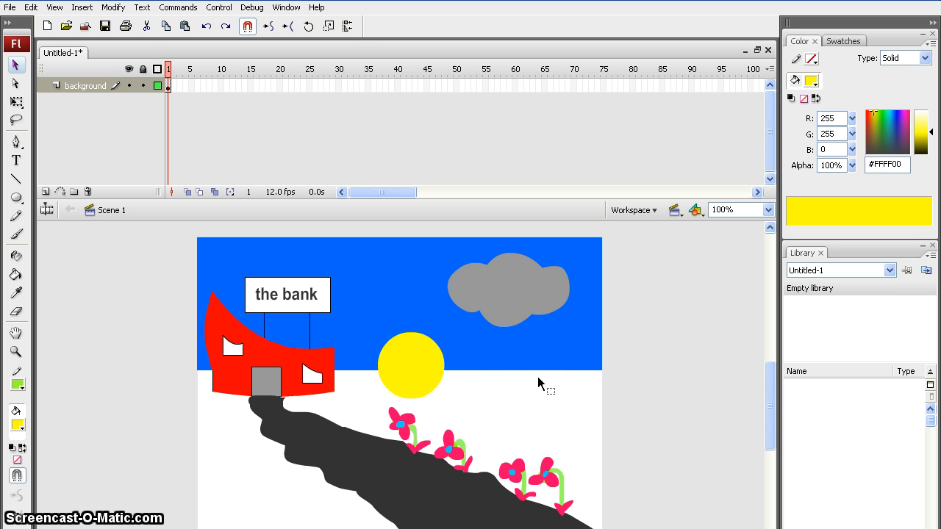
key("ctrl+y")
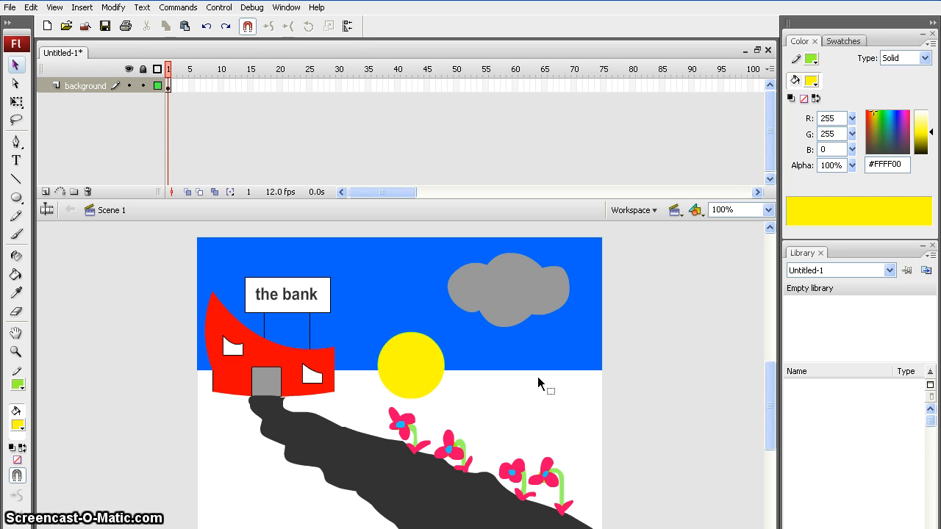
key("ctrl+z")
key("ctrl+z")
key("ctrl+z")
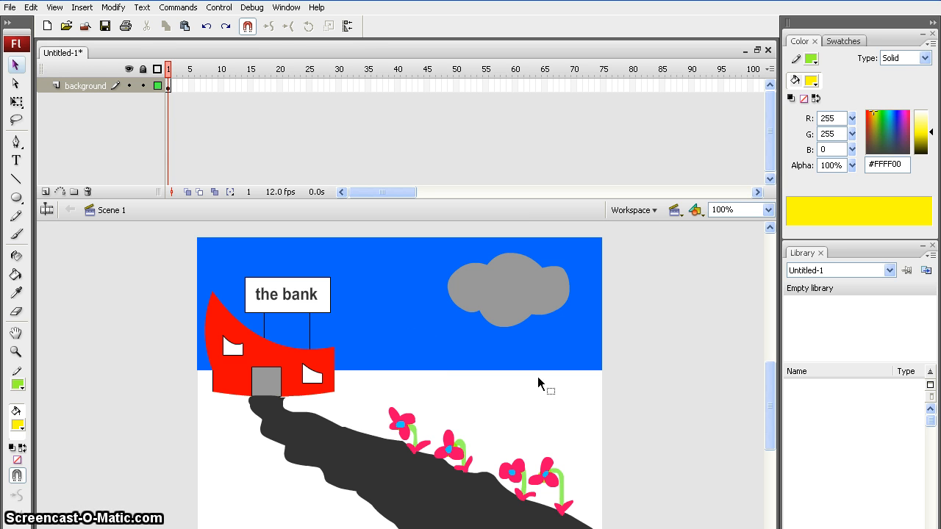
left_click(484, 399)
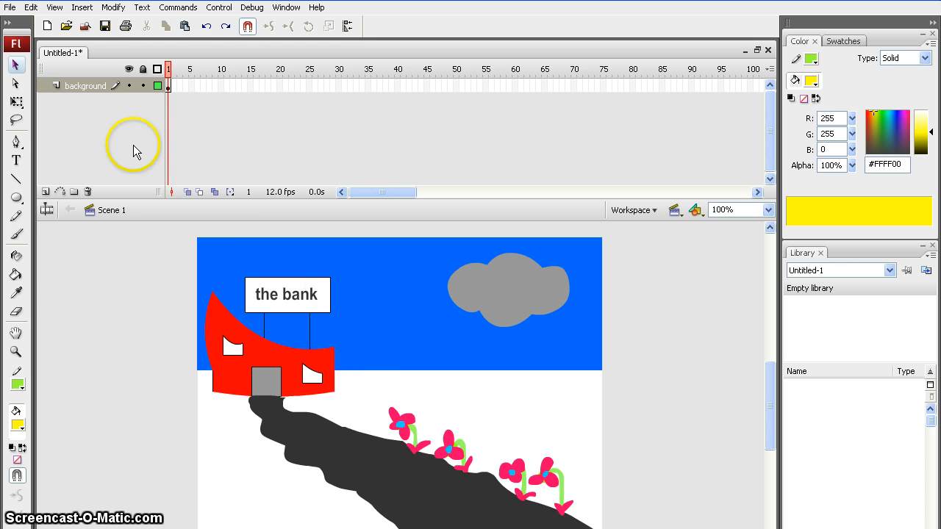
- Add a new layer above the background layer and name it "yellow circle"
left_click(45, 194)
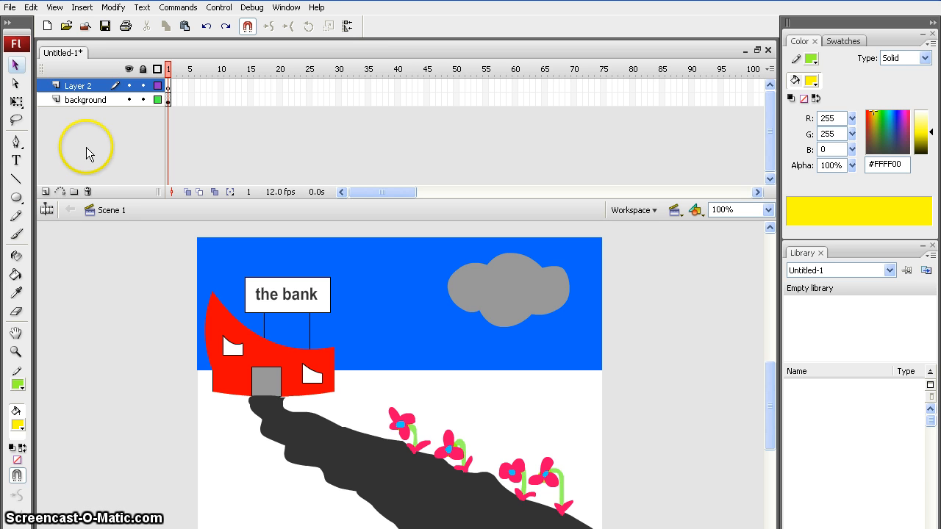
double_click(82, 87)
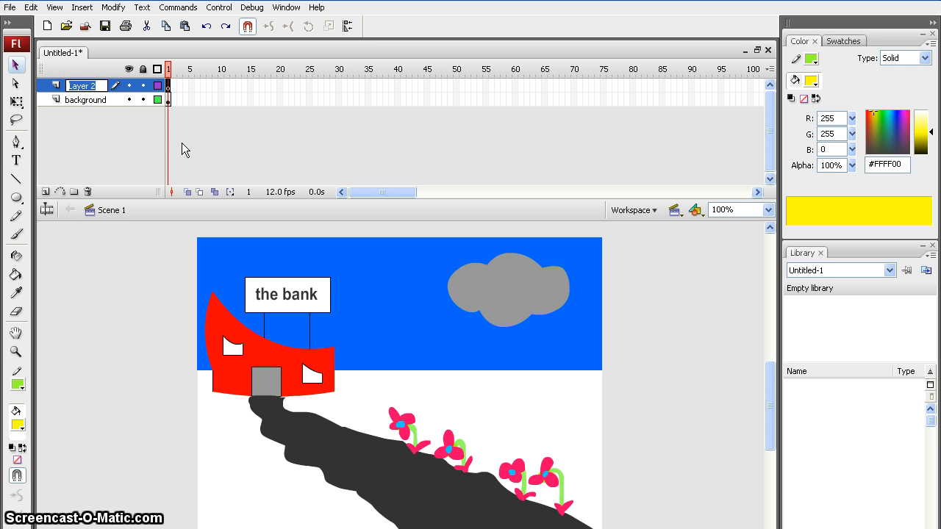
type("yellow circle")
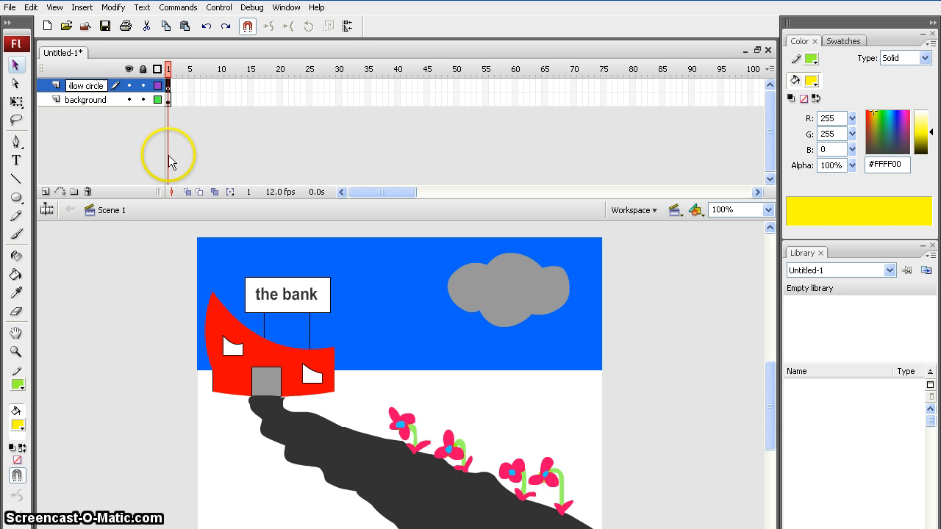
left_click(118, 155)
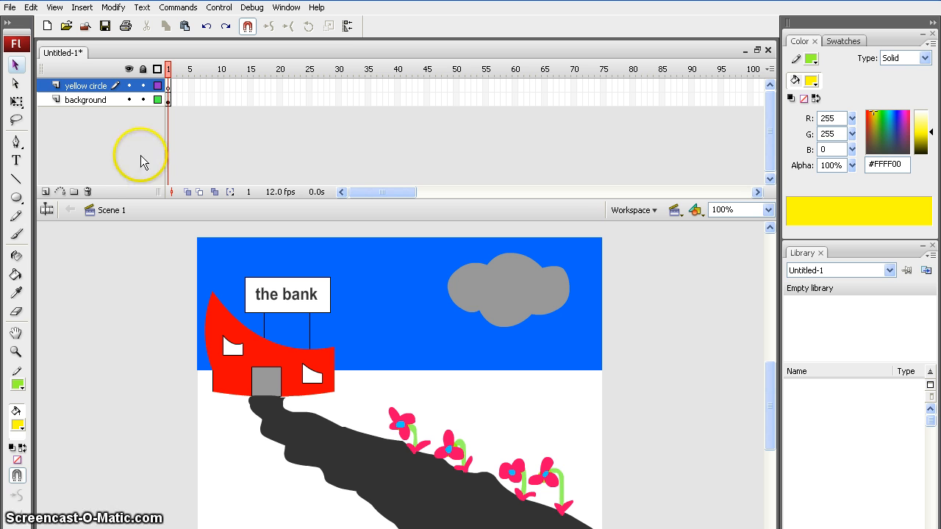
- Draw a yellow circle with a green outline across the horizon, between the bank and the cloud, on the yellow circle layer
left_click(82, 91)
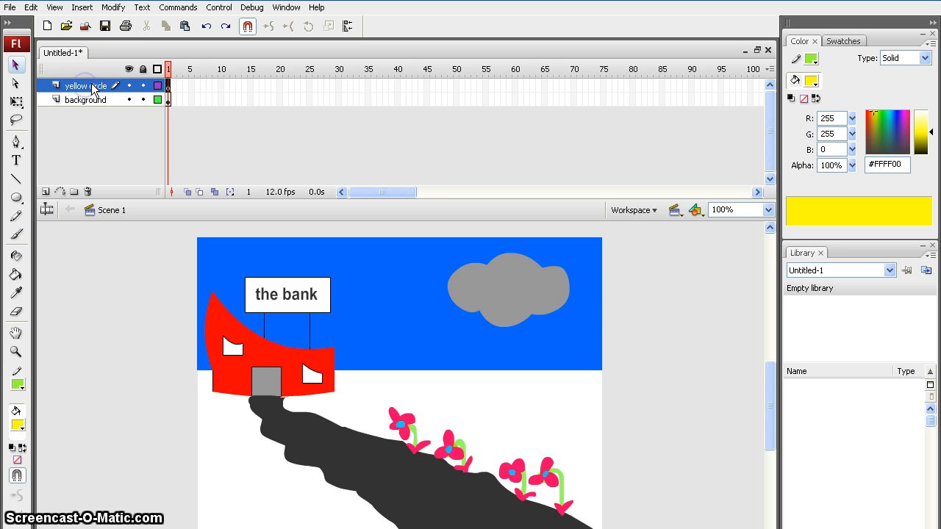
left_click(16, 199)
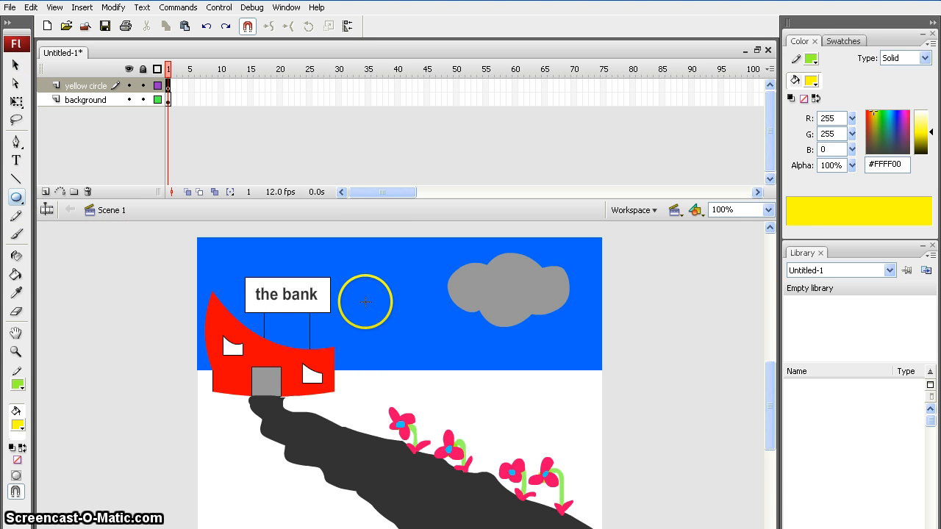
left_click_drag(421, 378, 452, 395)
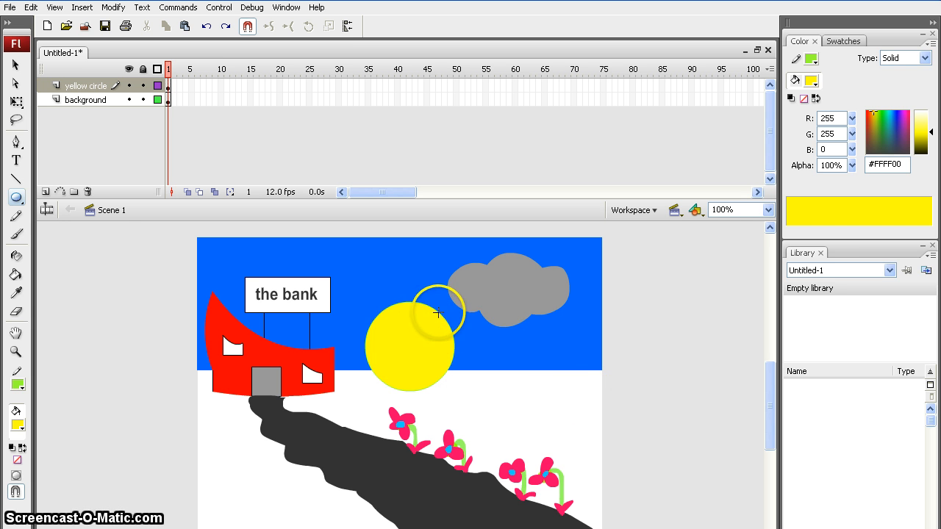
key("ctrl+equal")
key("ctrl+equal")
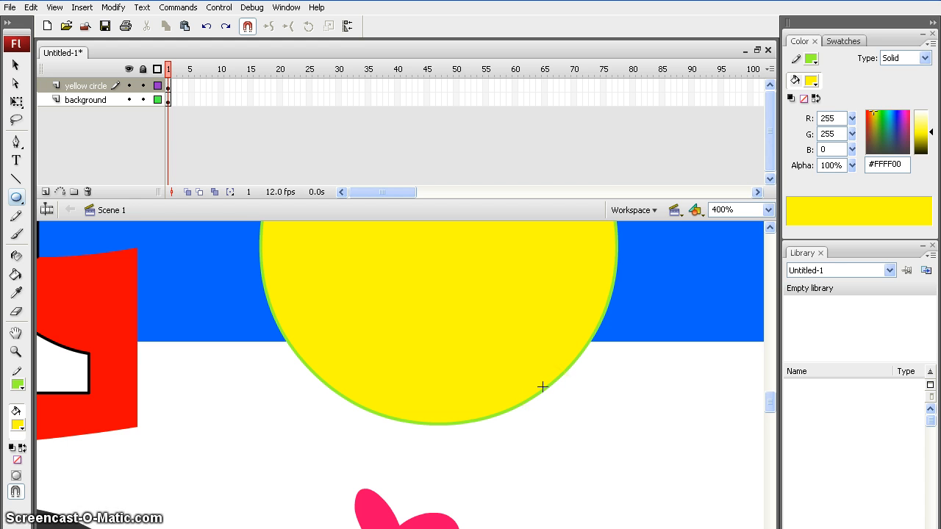
key("ctrl+minus")
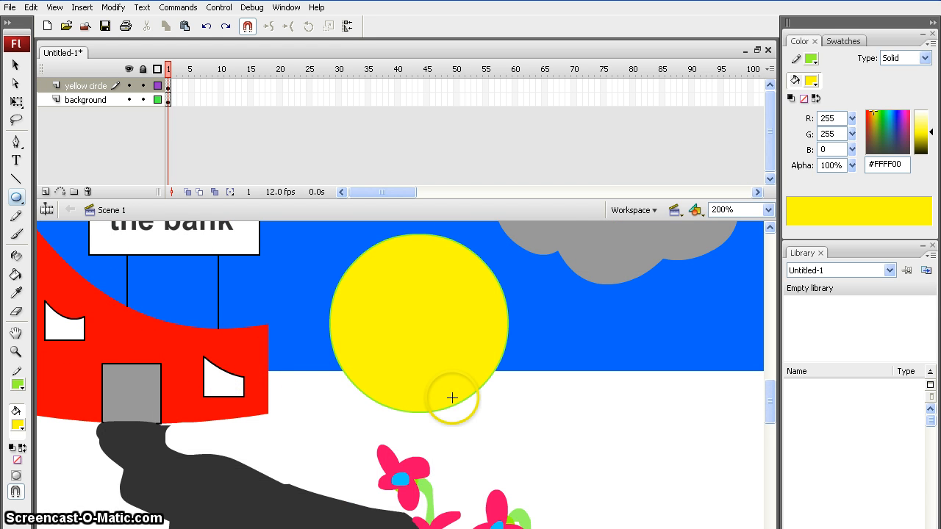
- Undo the outlined circle and draw a yellow circle without a stroke across the horizon on the yellow circle layer
scroll(452, 394, "up", 3)
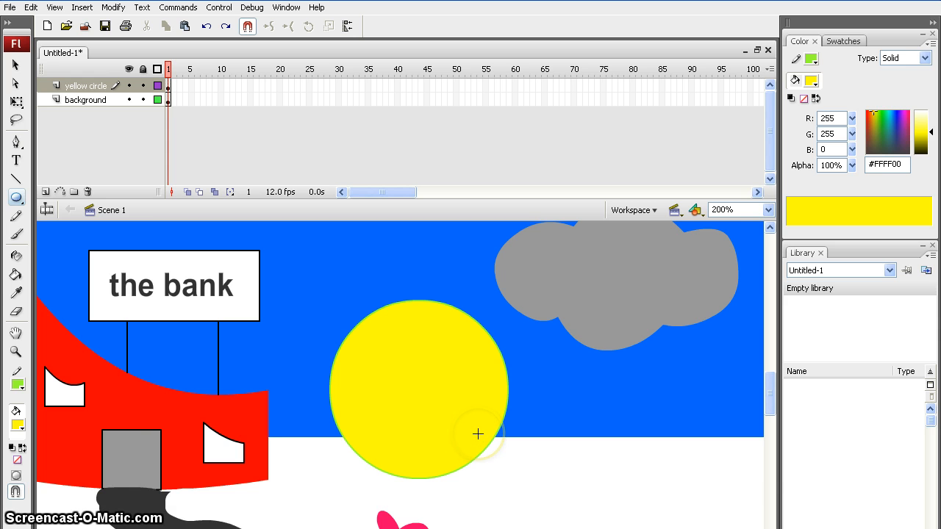
key("ctrl+z")
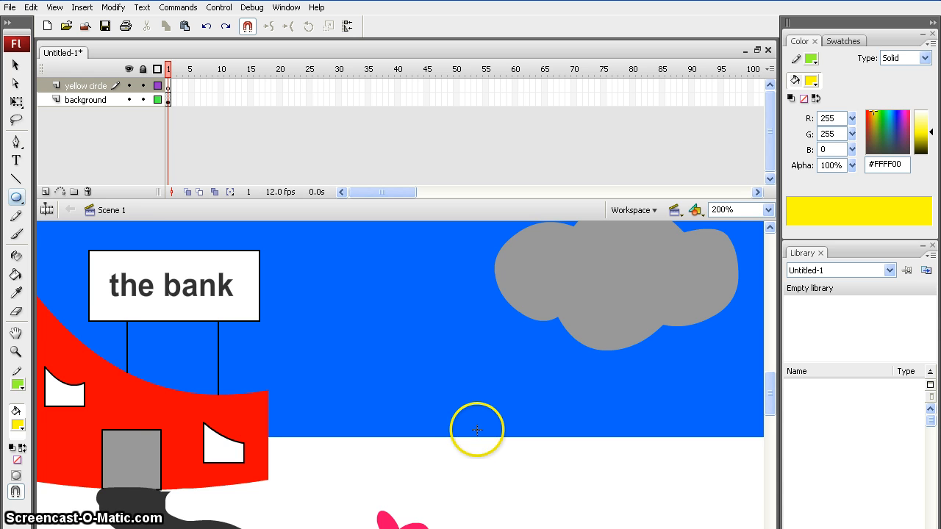
left_click(17, 386)
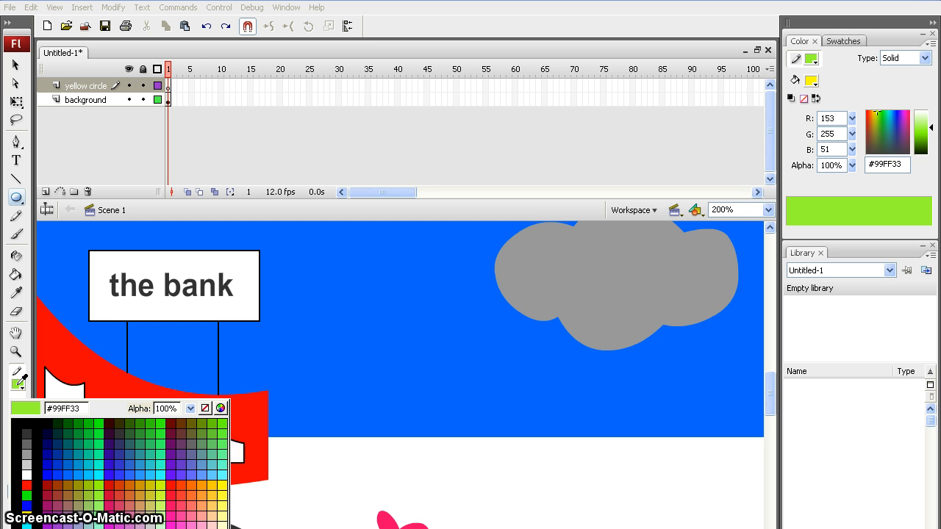
left_click(204, 407)
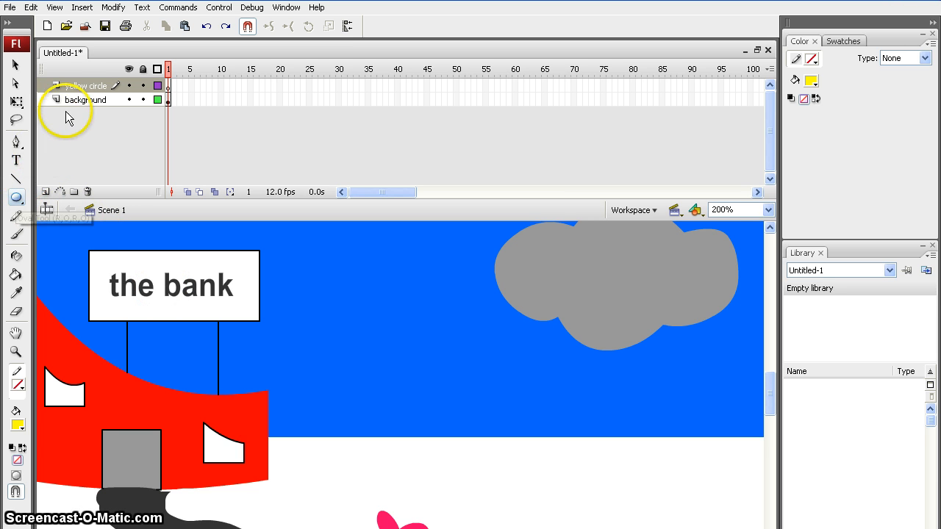
left_click(65, 86)
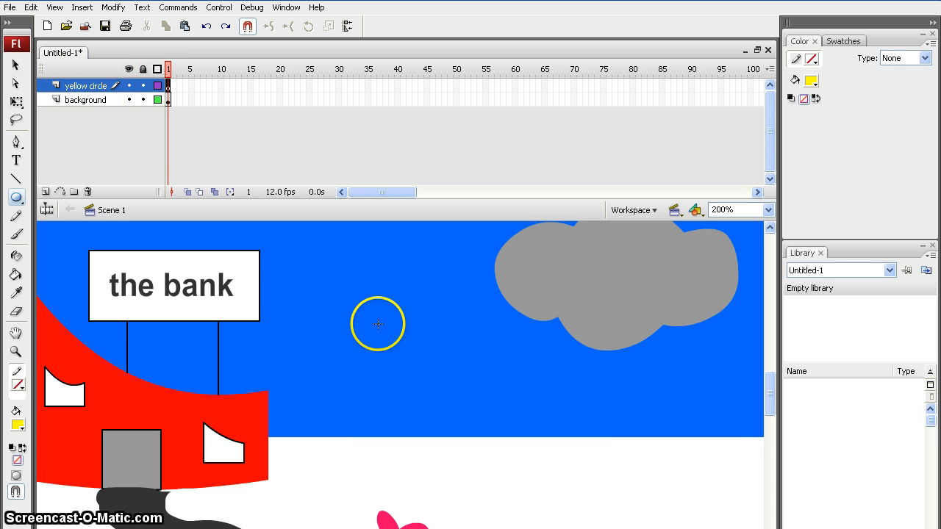
left_click_drag(422, 397, 492, 471)
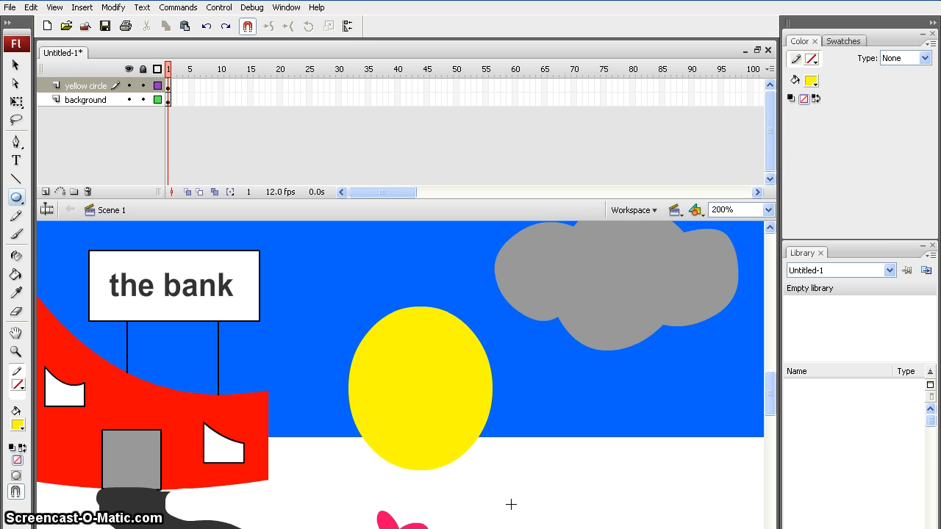
- At 100% zoom, move the yellow circle slightly down and to the right along the horizon
key("ctrl+1")
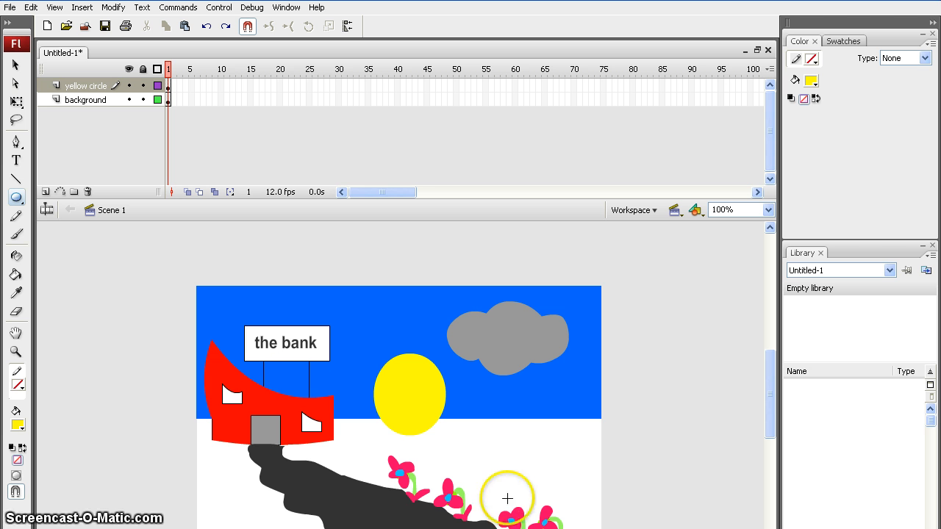
left_click(13, 66)
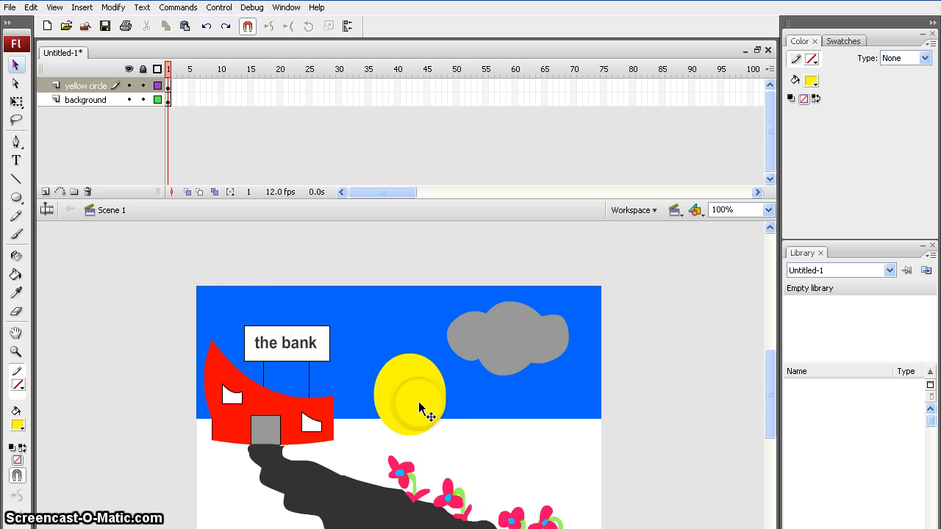
left_click(376, 366)
left_click_drag(409, 399, 487, 458)
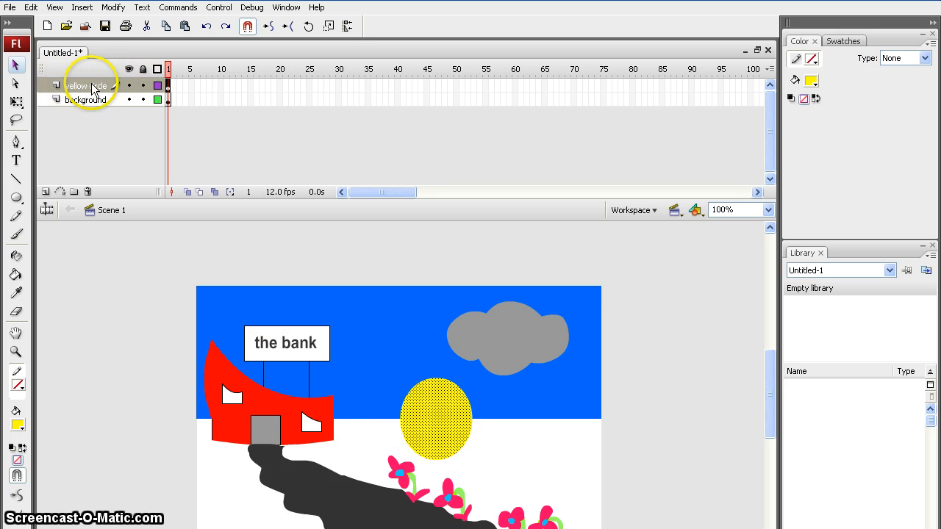
- Select the yellow circle layer's first frame and toggle the layer's visibility off and on to check what it contains
left_click(169, 86)
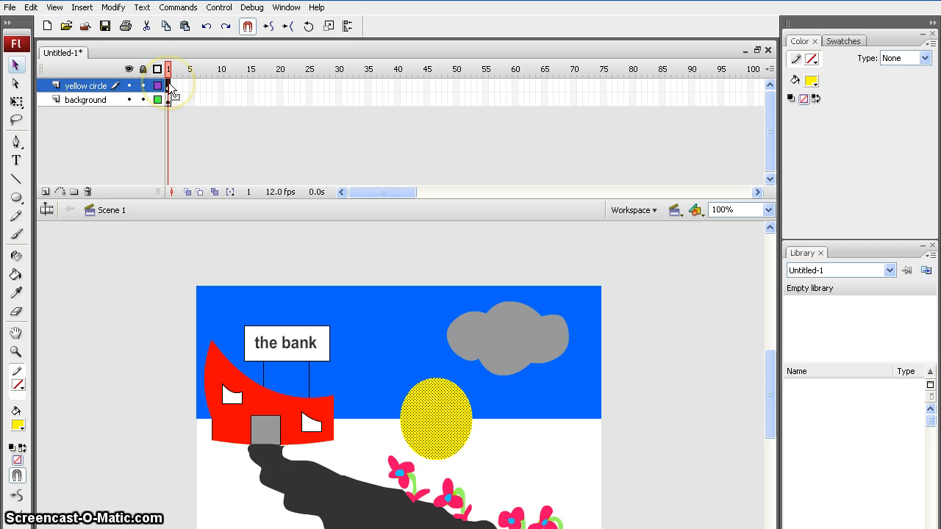
left_click(130, 86)
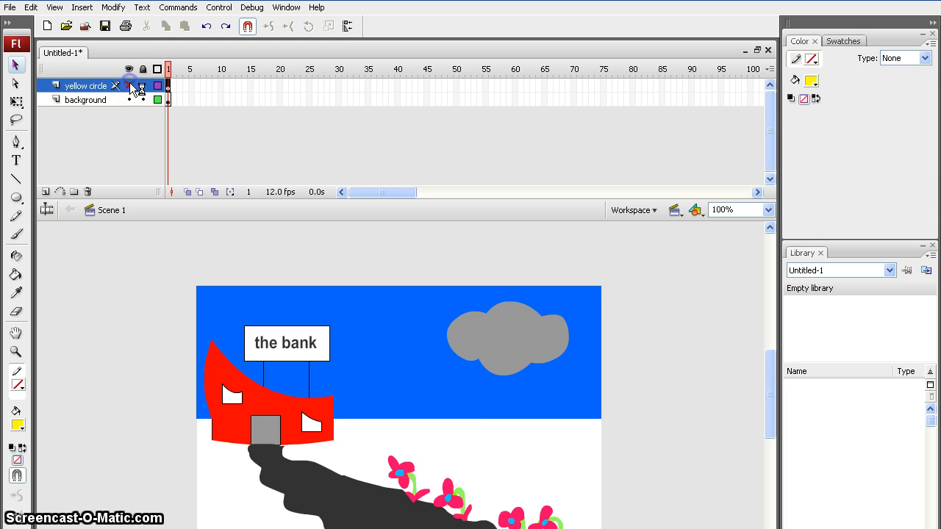
left_click(129, 85)
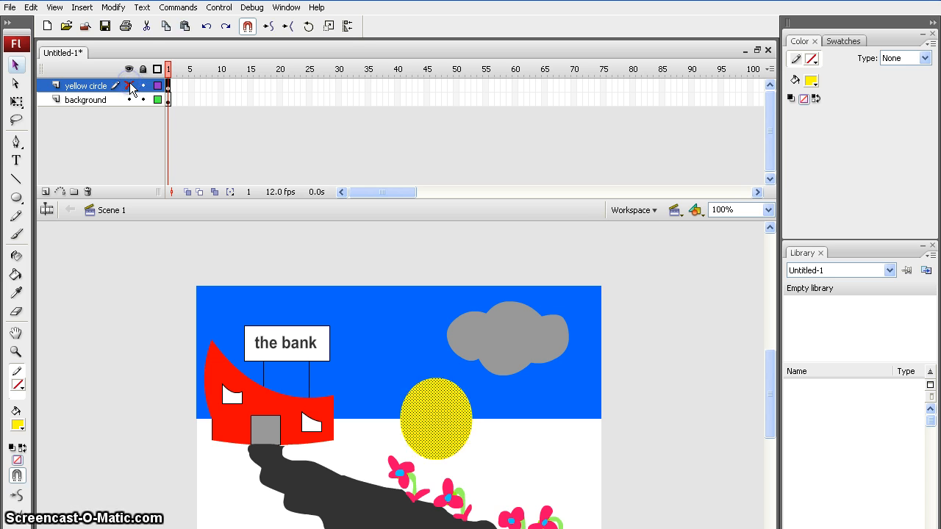
left_click(129, 85)
left_click(129, 86)
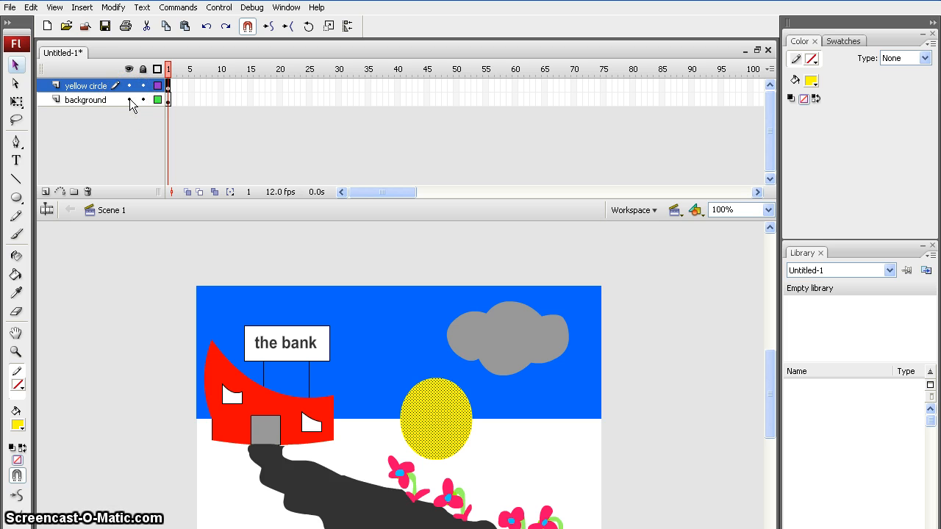
- Hide the background layer to isolate the contents of the yellow circle layer on the stage
left_click(130, 99)
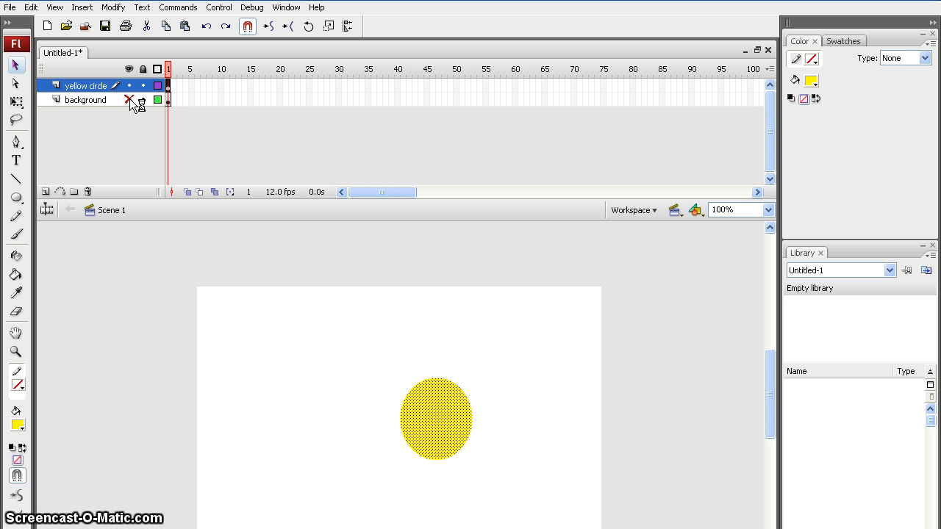
left_click(130, 100)
left_click(129, 99)
left_click(76, 88)
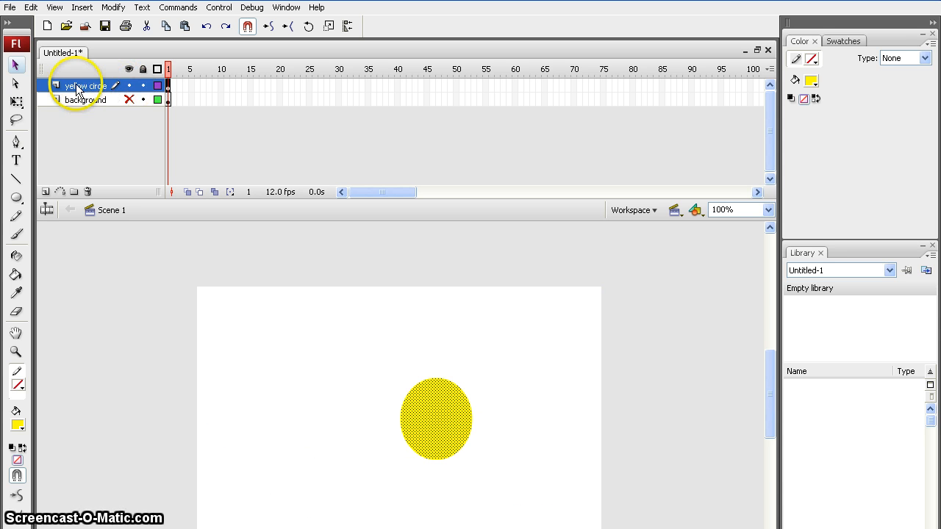
- Toggle the yellow circle layer's visibility several times with the background hidden, ending with both layers shown
left_click(131, 86)
left_click(131, 86)
left_click(131, 87)
left_click(131, 87)
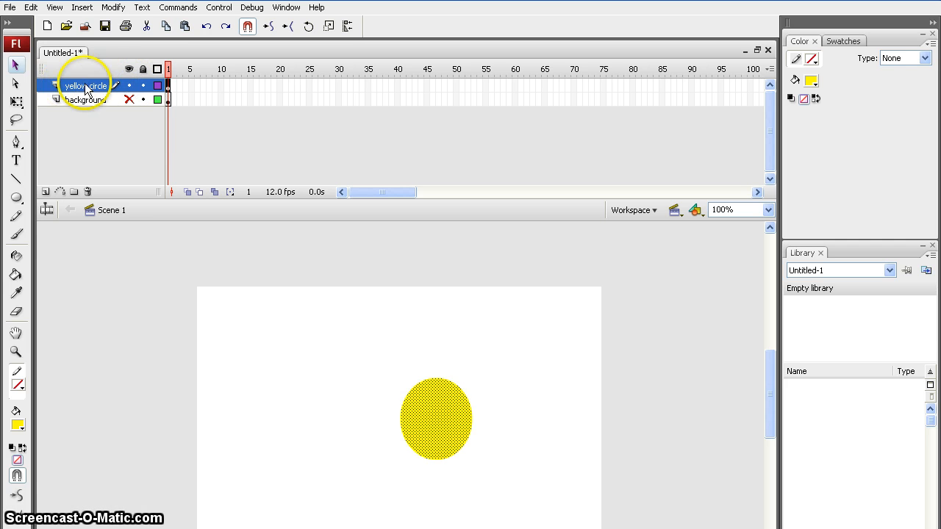
left_click(131, 86)
left_click(131, 86)
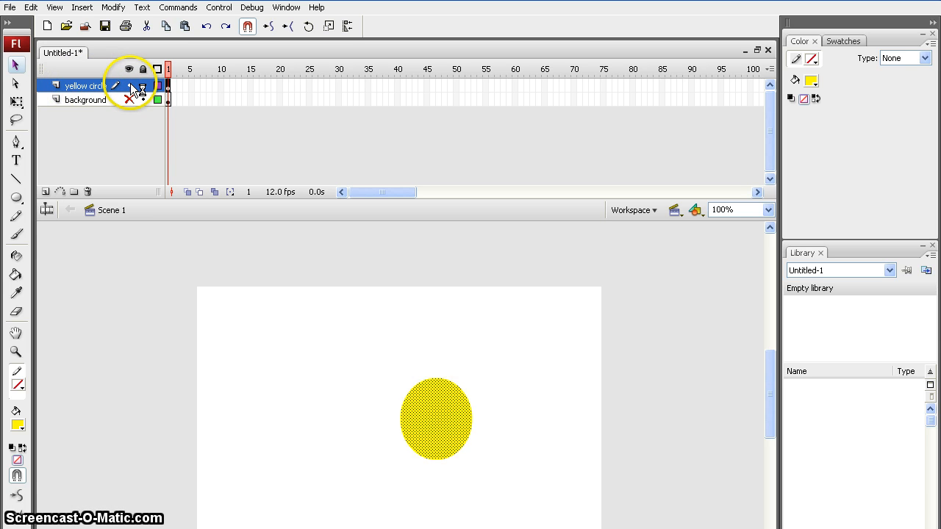
left_click(128, 98)
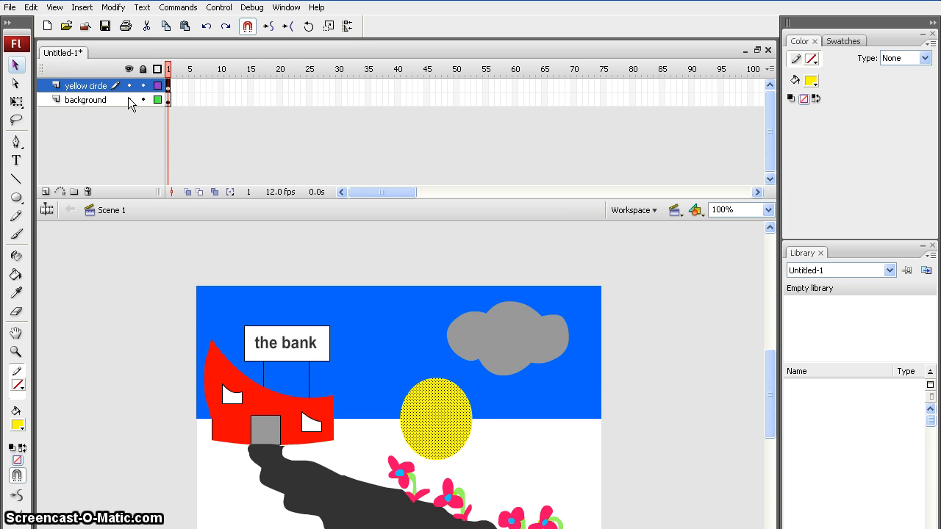
- Deselect the circle and paint a face with black eyebrows, eyes and a nose on it using the Brush tool
left_click(94, 86)
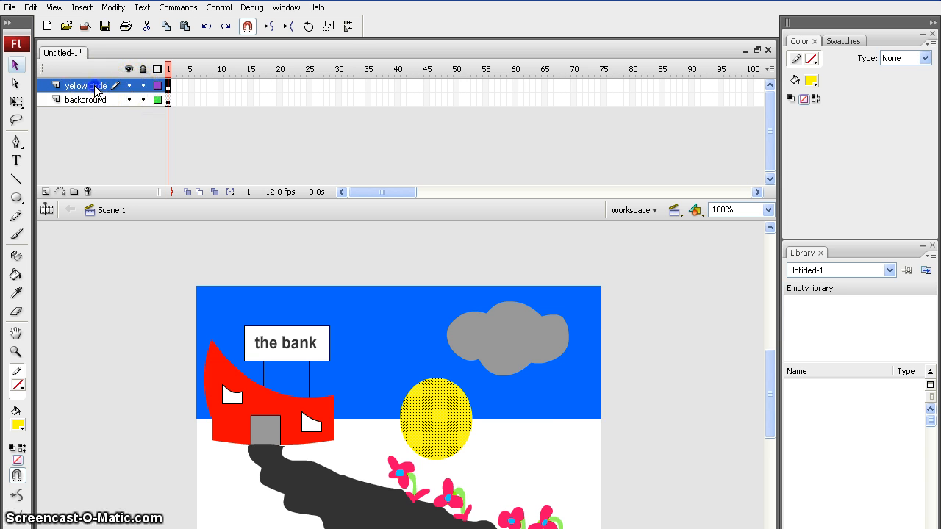
left_click(633, 383)
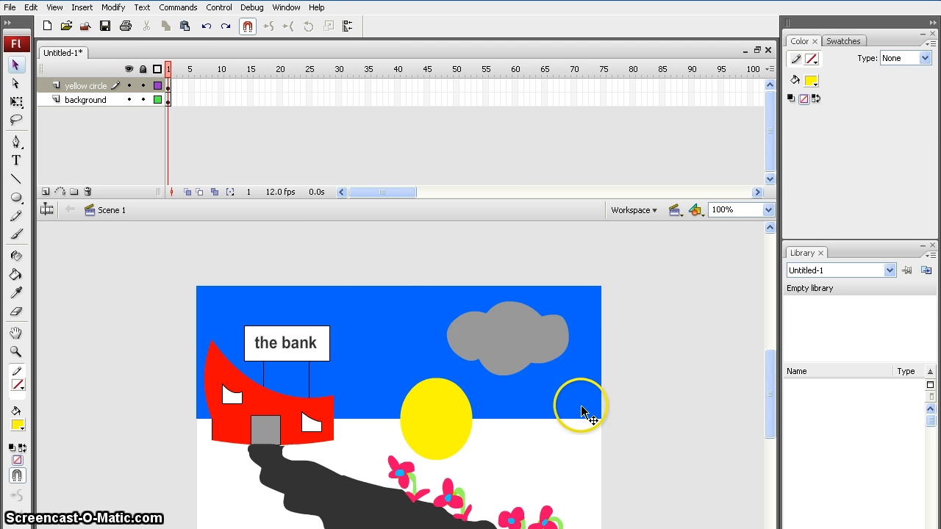
left_click(18, 425)
left_click(10, 461)
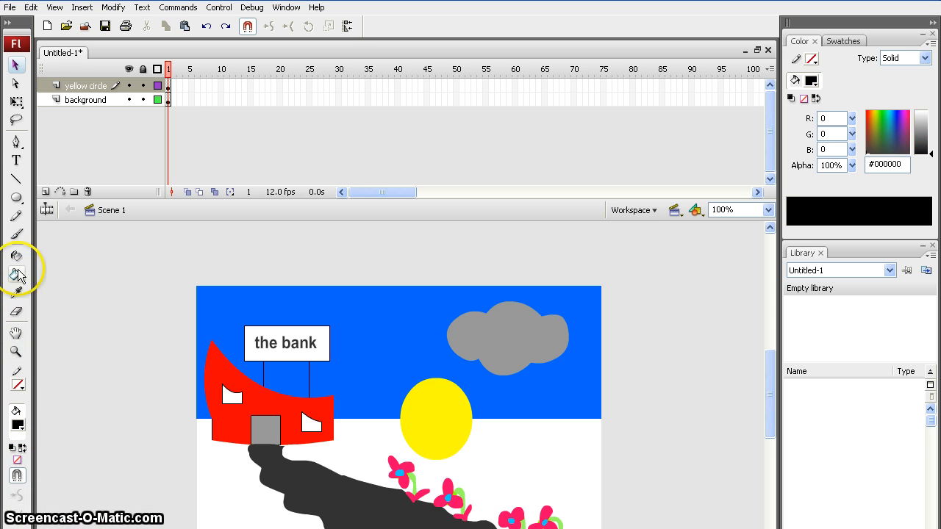
left_click(16, 233)
mouse_move(414, 409)
left_mouse_down()
mouse_move(457, 410)
mouse_move(422, 423)
left_mouse_up()
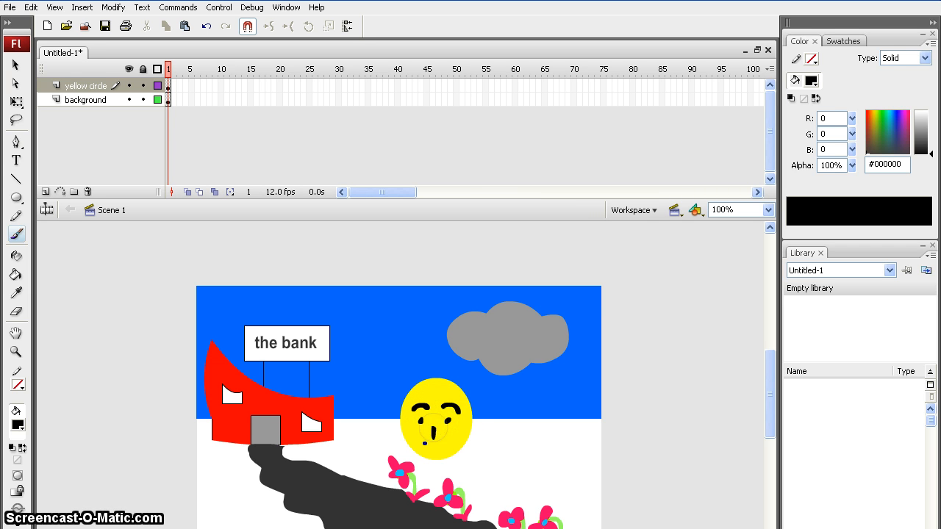
left_click(494, 436)
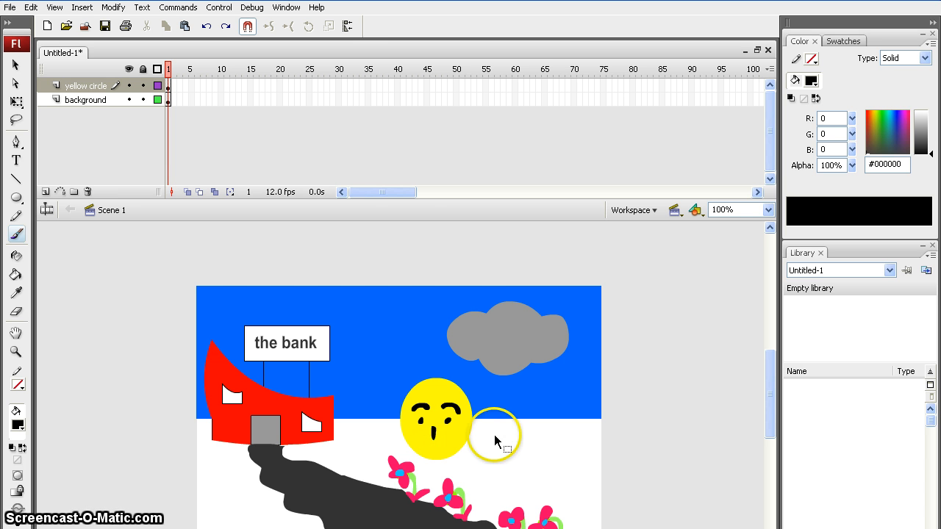
- Undo the painted face strokes and select the contents of the yellow circle layer
key("ctrl+z")
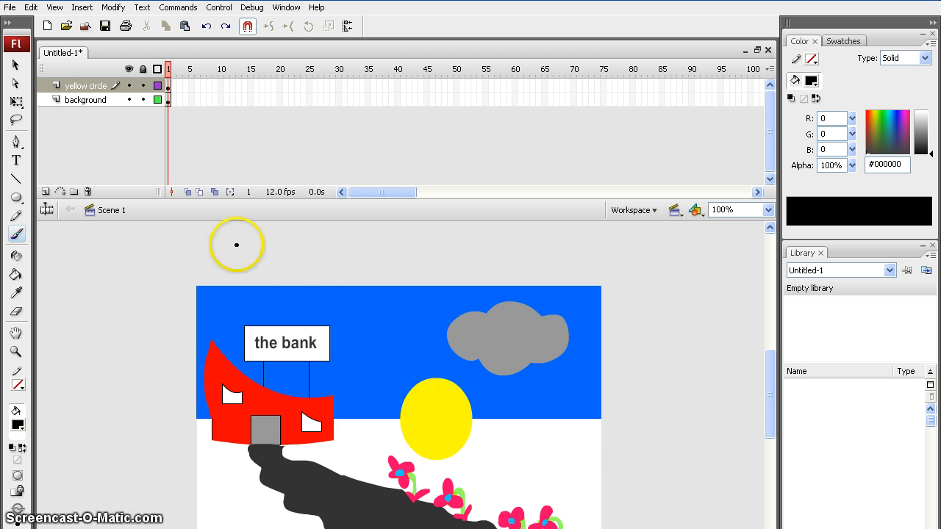
left_click(87, 86)
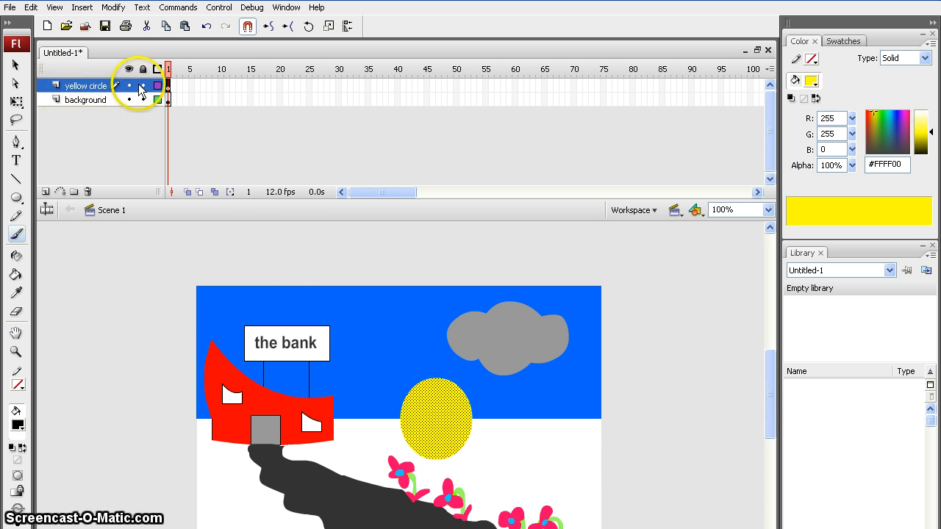